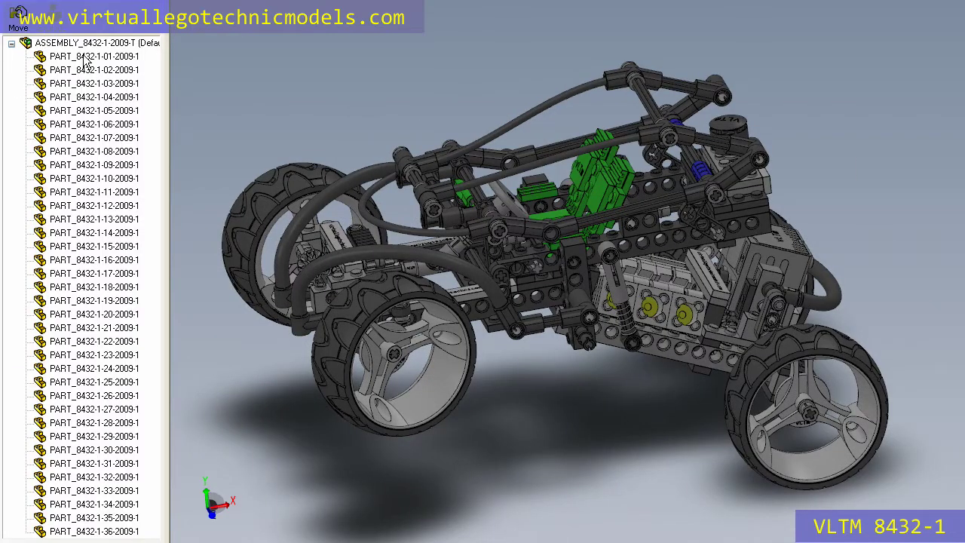
Highlight PART_8432-1-01, then the small pin PART_8432-1-02 beside the wheel, in green
{"action": "left_click", "coordinate": [84, 58]}
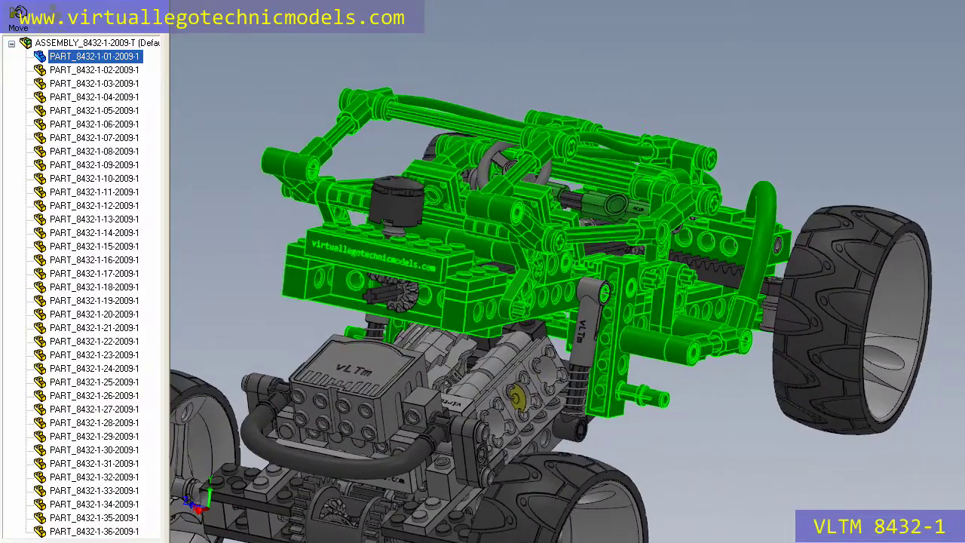
{"action": "left_click", "coordinate": [108, 72]}
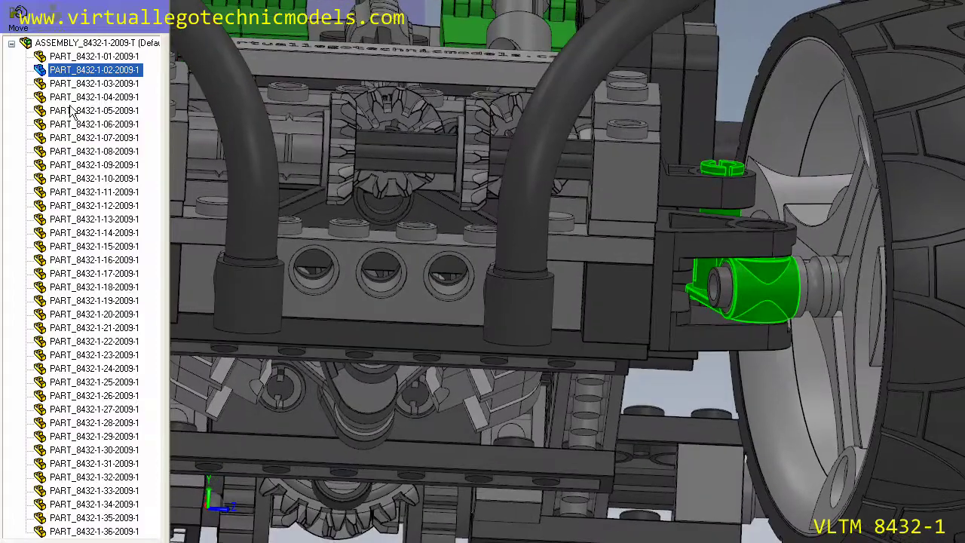
Highlight the pin PART_8432-1-03, then the steering rack PART_8432-1-04, in green
{"action": "left_click", "coordinate": [85, 88]}
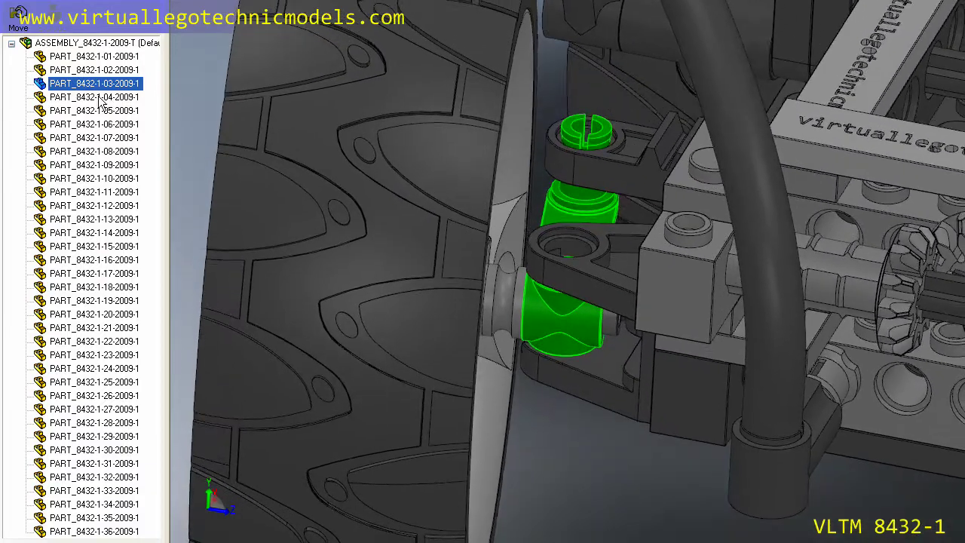
{"action": "left_click", "coordinate": [100, 97]}
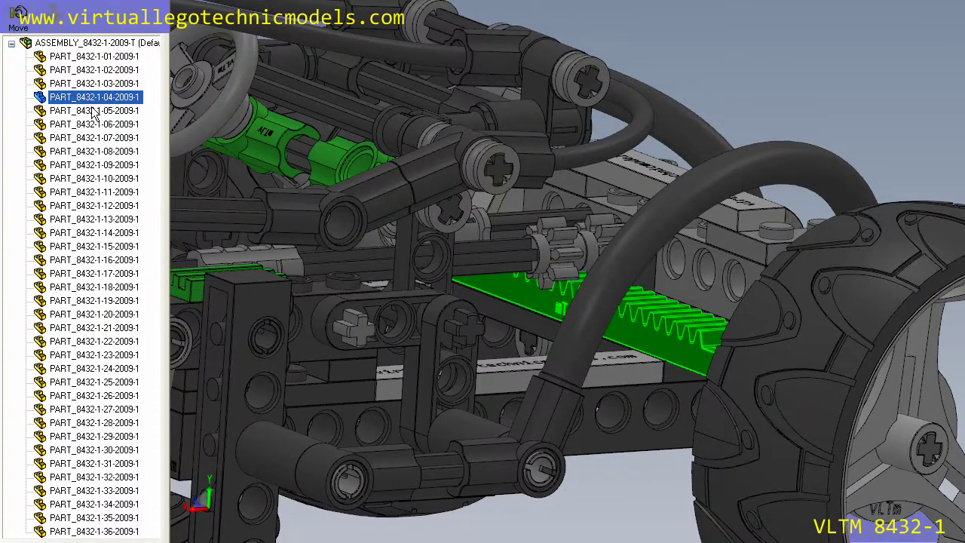
Highlight wheels PART_8432-1-05 and 06, then the geared axle PART_8432-1-07
{"action": "left_click", "coordinate": [95, 111]}
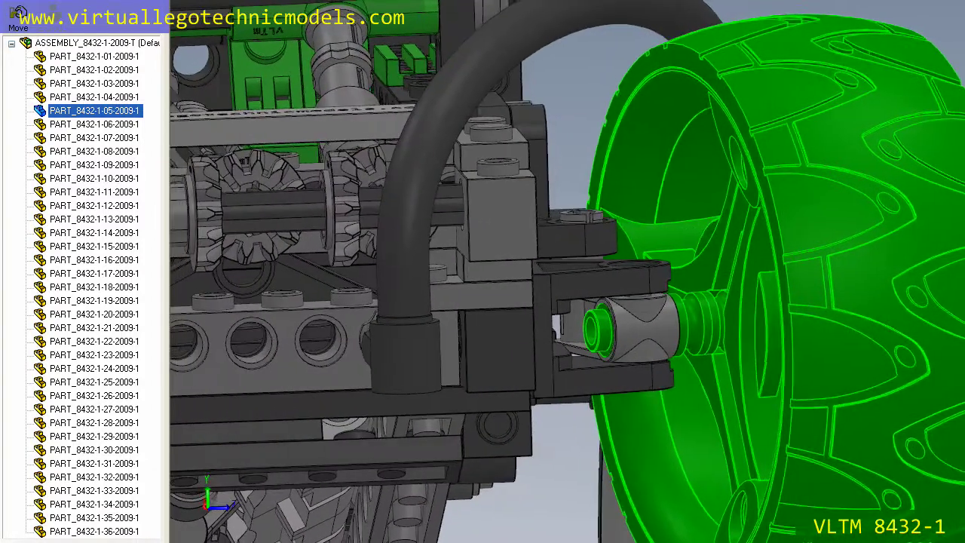
{"action": "left_click", "coordinate": [88, 126]}
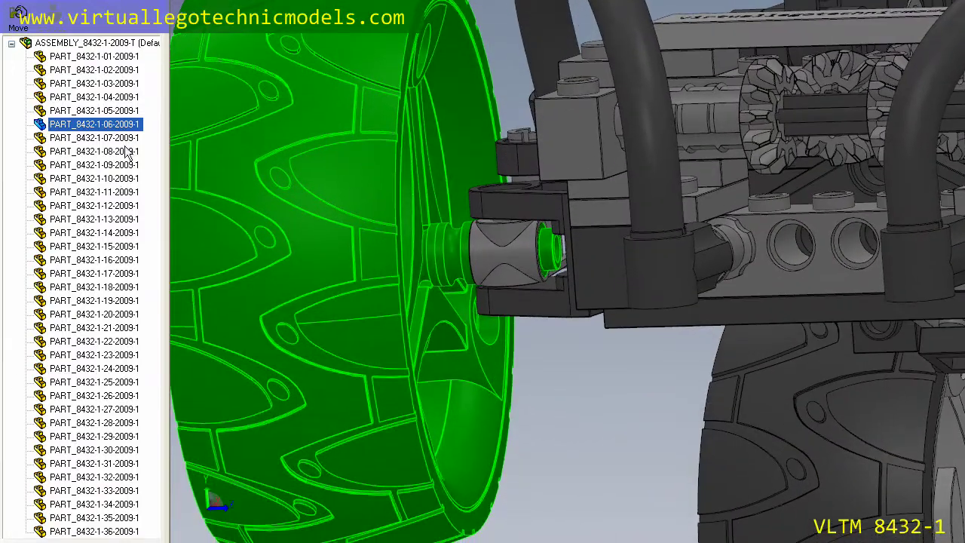
{"action": "left_click", "coordinate": [100, 139]}
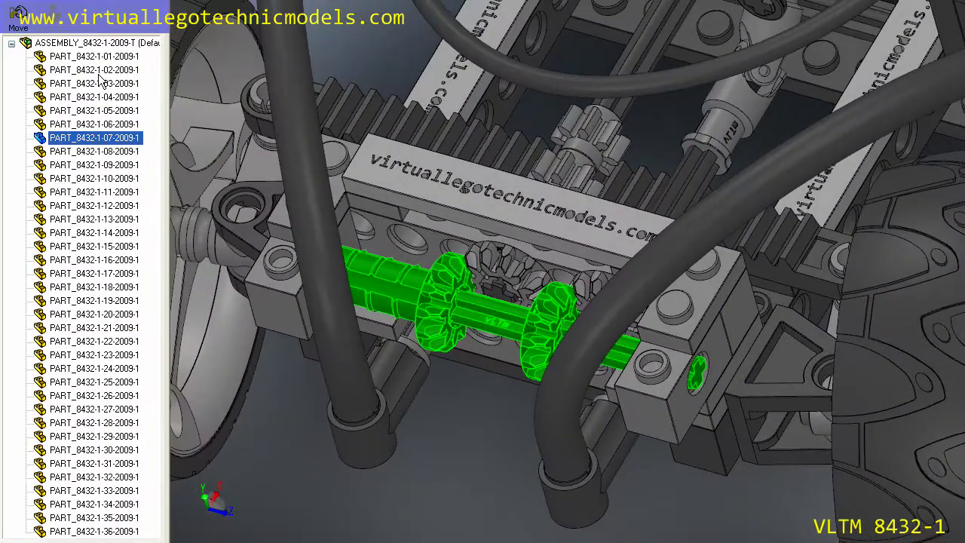
Highlight PART_8432-1-08, then the ribbed axle piece PART_8432-1-09, in green
{"action": "left_click", "coordinate": [89, 153]}
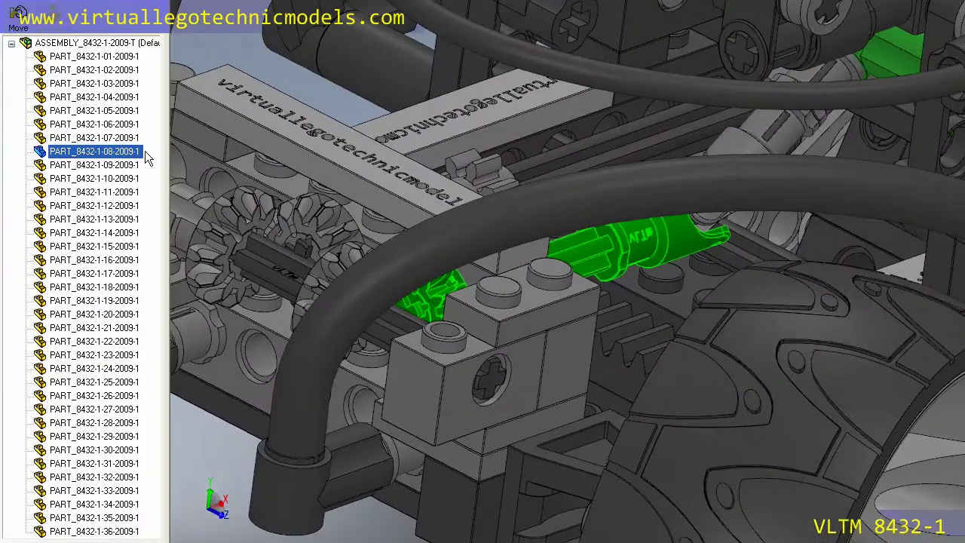
{"action": "left_click", "coordinate": [94, 166]}
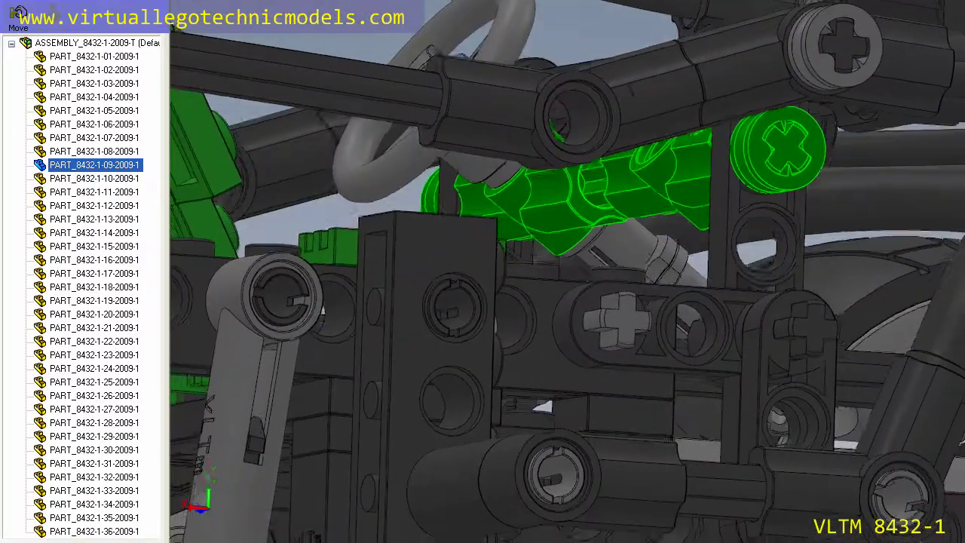
Highlight PART_8432-1-10 in green on the buggy
{"action": "left_click", "coordinate": [90, 181]}
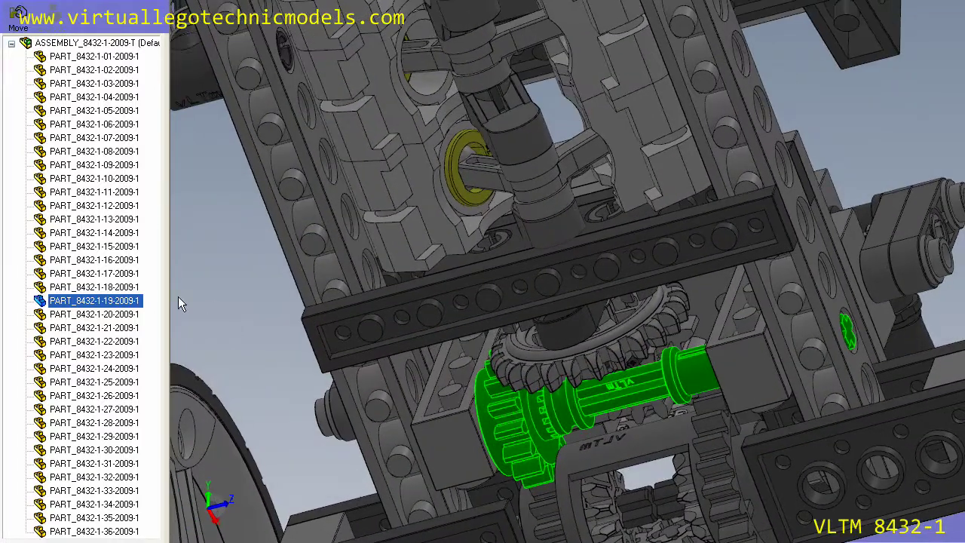
Highlight parts 20 (wheel), 21, 22 (gear assembly) and 24 (frame pin) in turn
{"action": "left_click", "coordinate": [111, 315]}
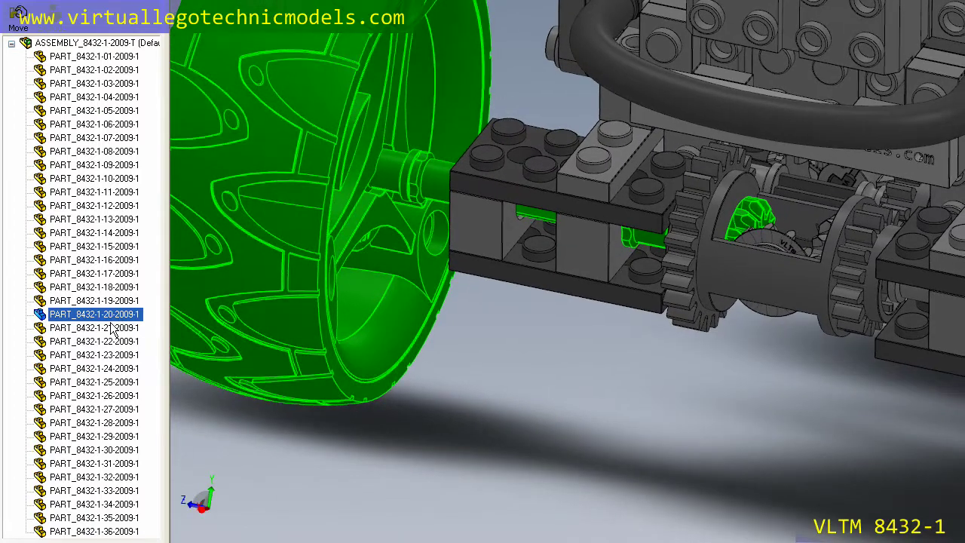
{"action": "left_click", "coordinate": [112, 330]}
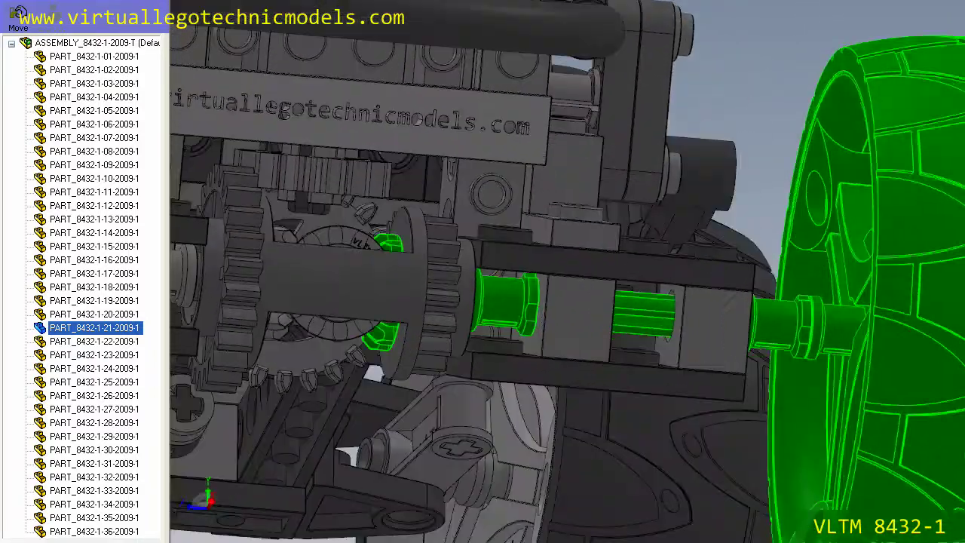
{"action": "left_click", "coordinate": [118, 343]}
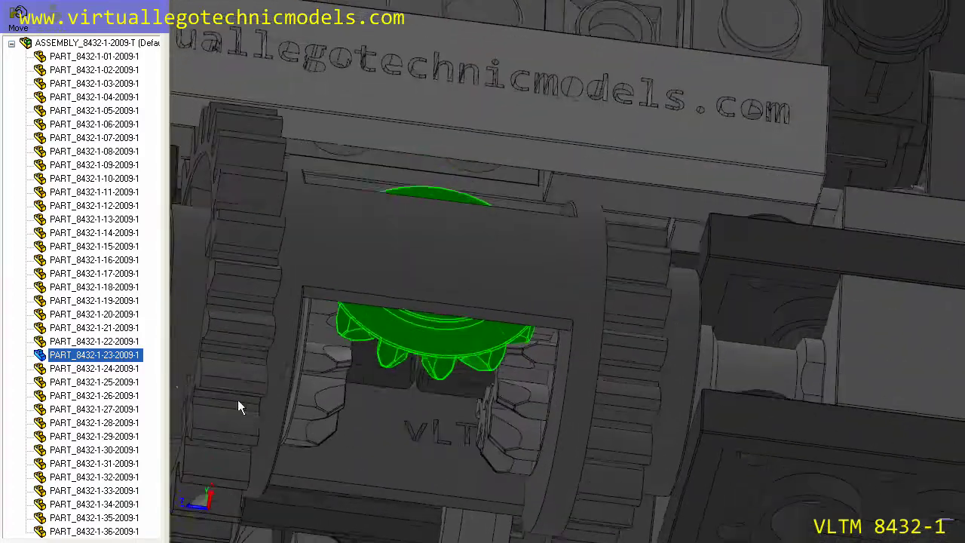
{"action": "left_click", "coordinate": [122, 368]}
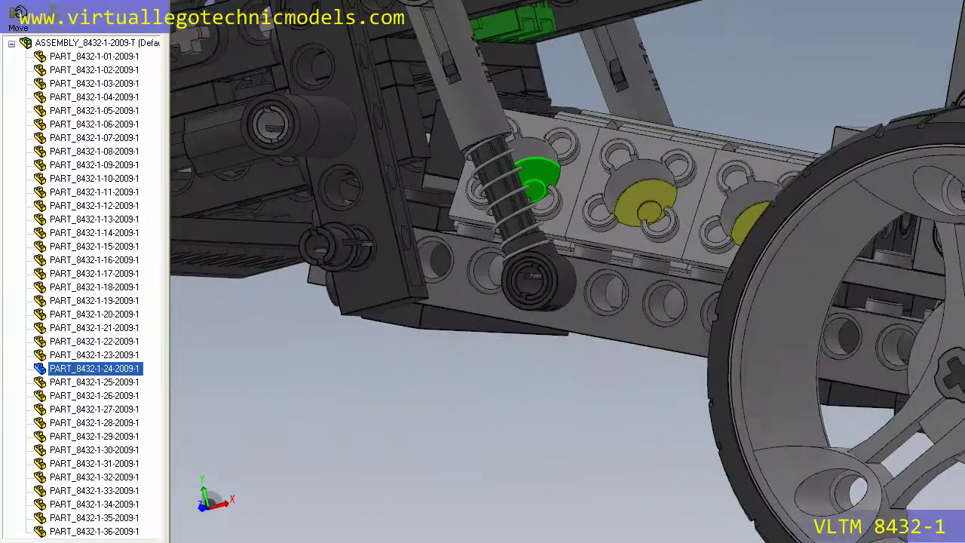
Highlight PART_8432-1-25 through 29, including the two pins and the bushing
{"action": "left_click", "coordinate": [98, 385]}
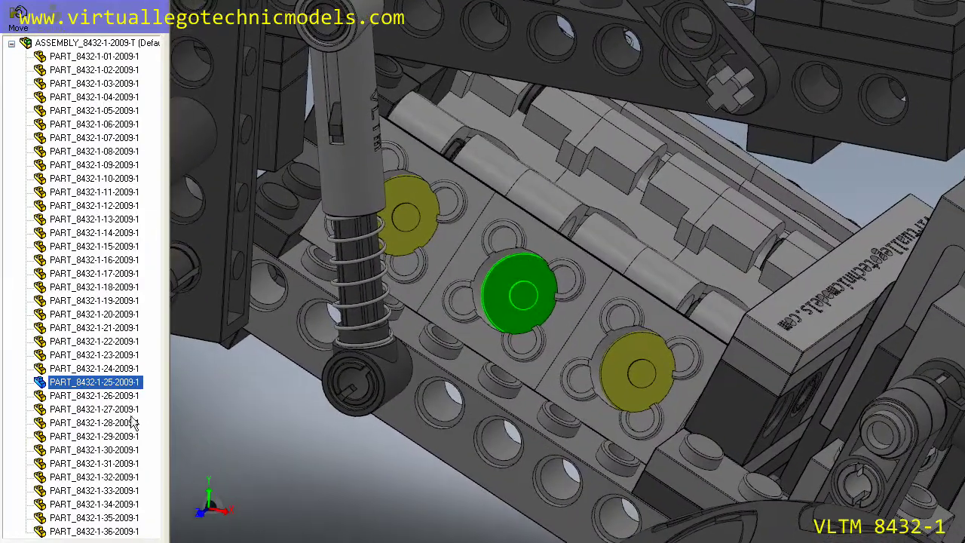
{"action": "left_click", "coordinate": [116, 396]}
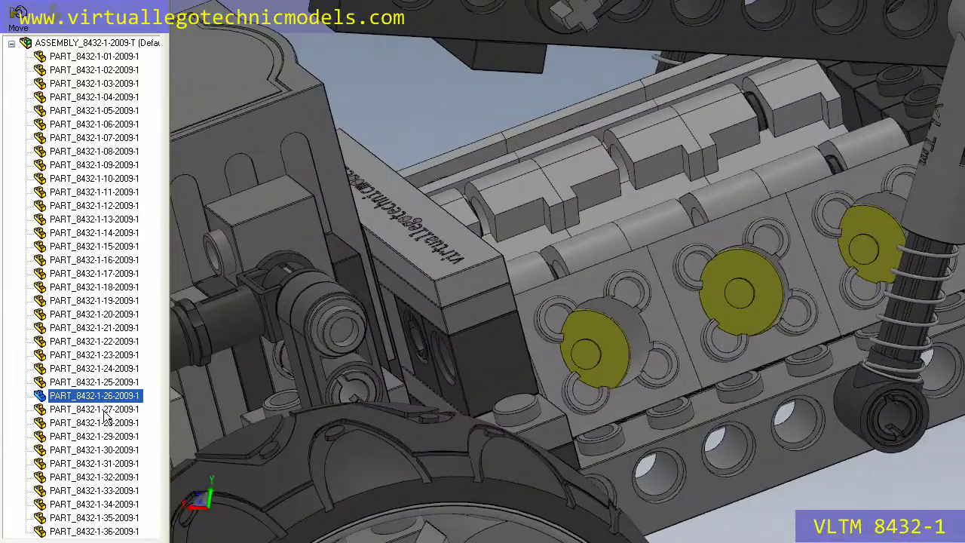
{"action": "left_click", "coordinate": [105, 411]}
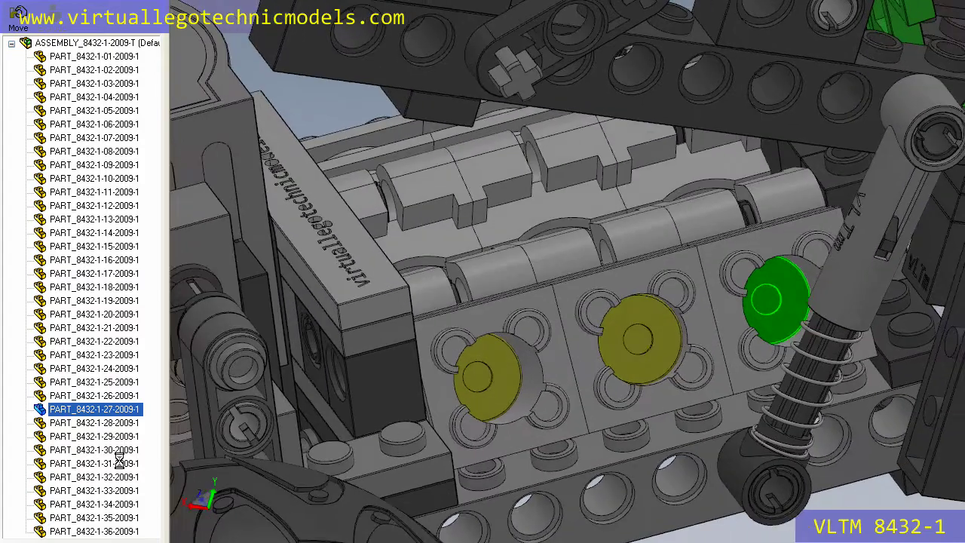
{"action": "left_click", "coordinate": [104, 424]}
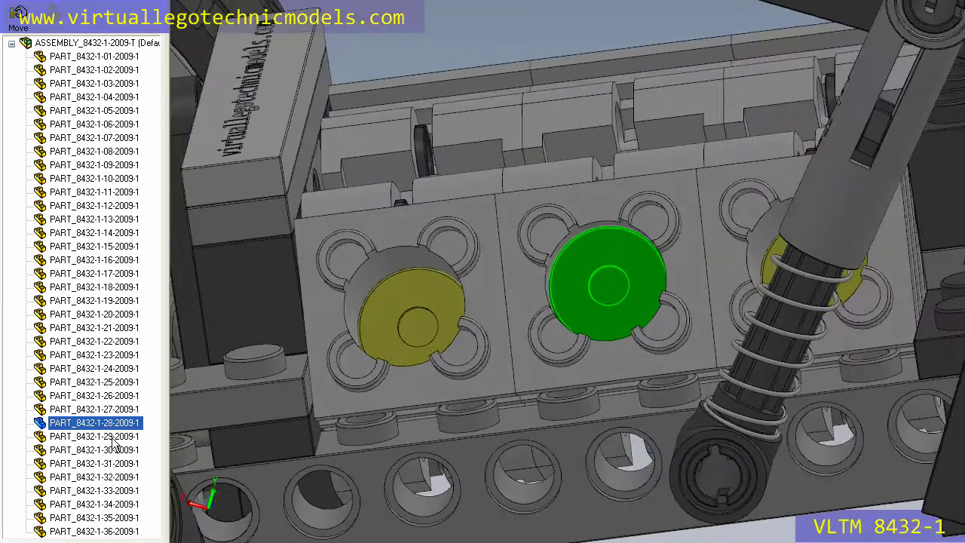
{"action": "left_click", "coordinate": [113, 437]}
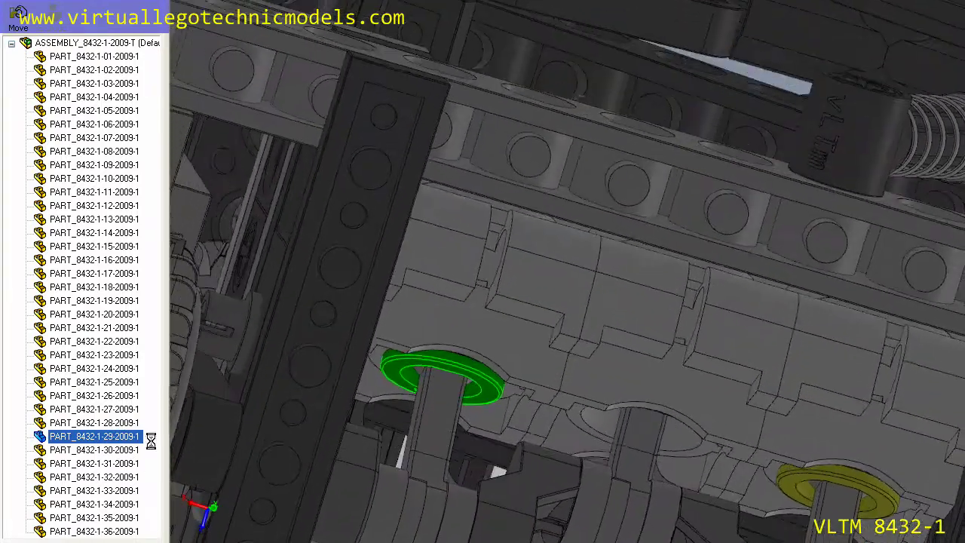
Highlight PART_8432-1-30 through 36, the crankshaft segments, one after another
{"action": "left_click", "coordinate": [113, 450]}
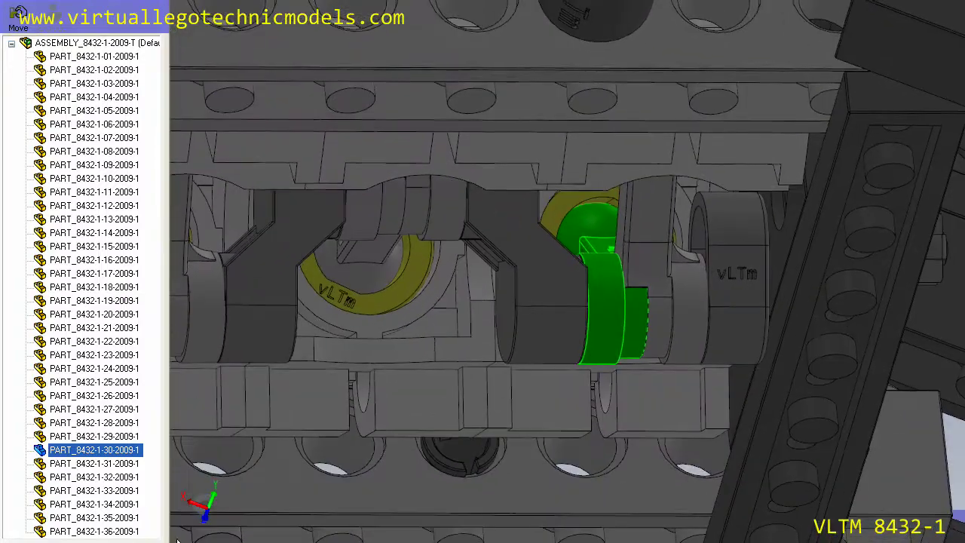
{"action": "left_click", "coordinate": [114, 465]}
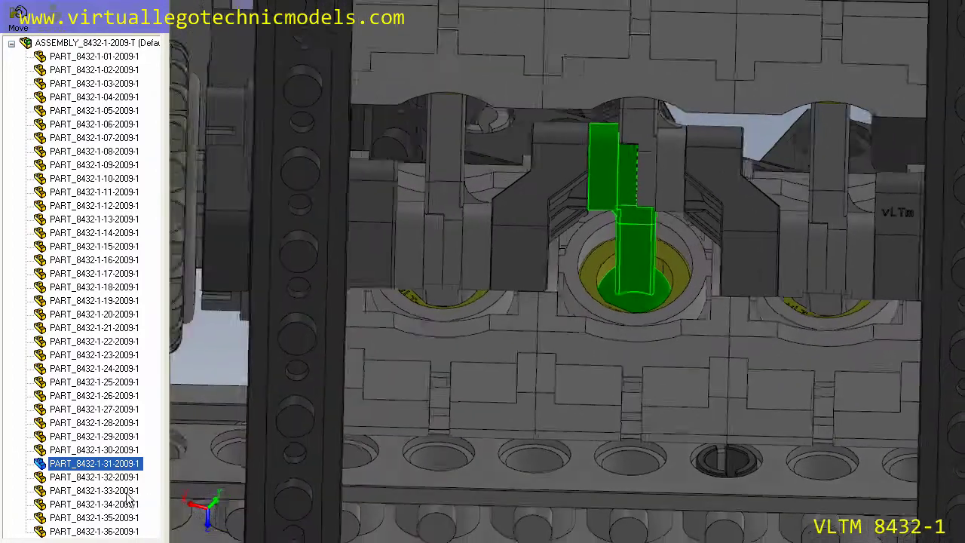
{"action": "left_click", "coordinate": [113, 479]}
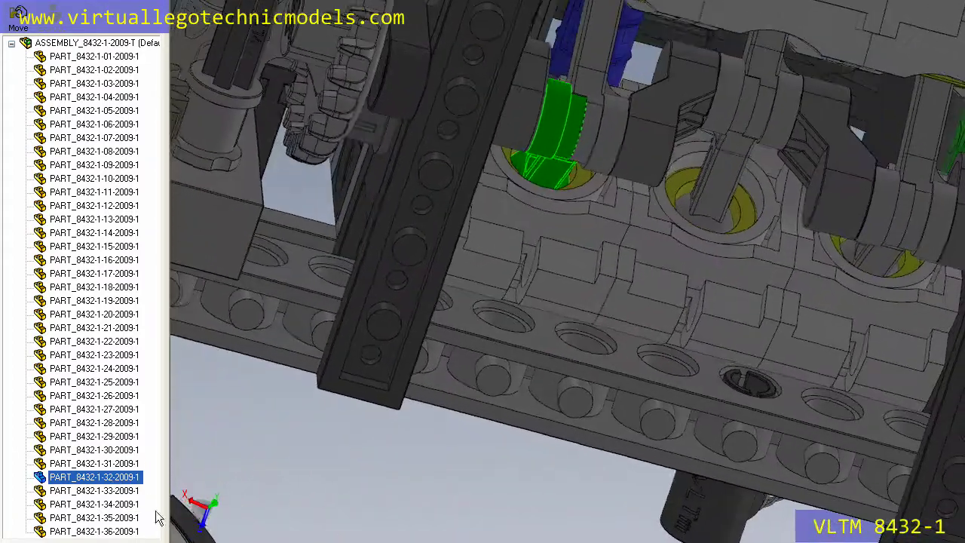
{"action": "left_click", "coordinate": [89, 491]}
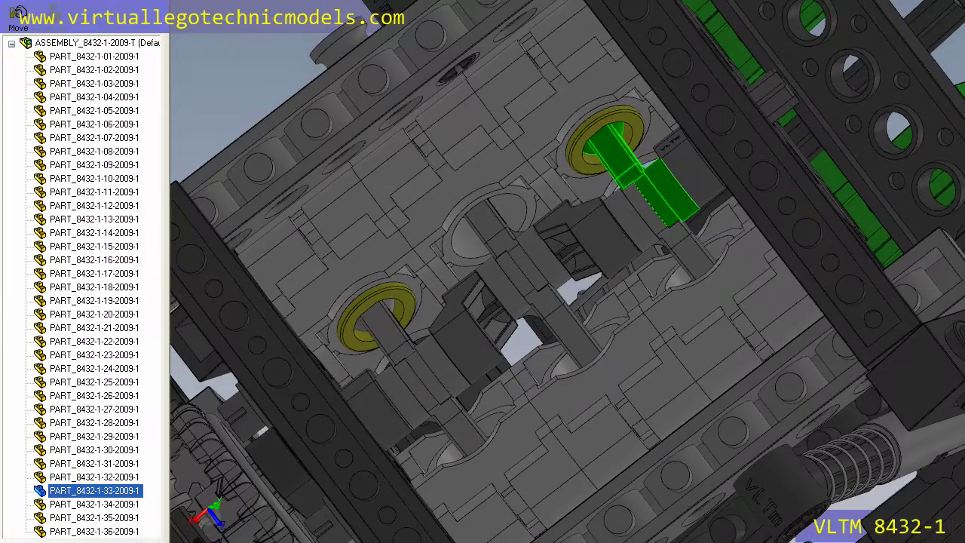
{"action": "left_click", "coordinate": [107, 507]}
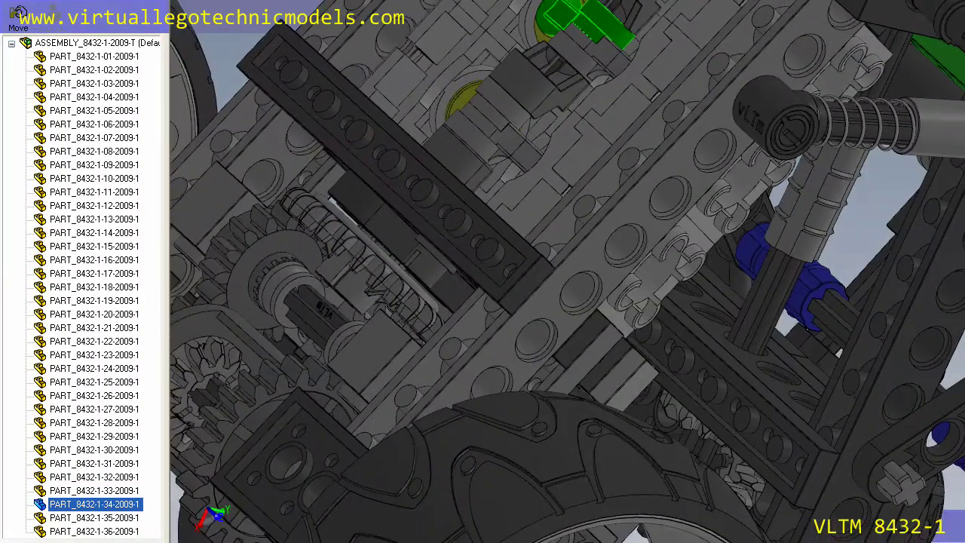
{"action": "left_click", "coordinate": [106, 519]}
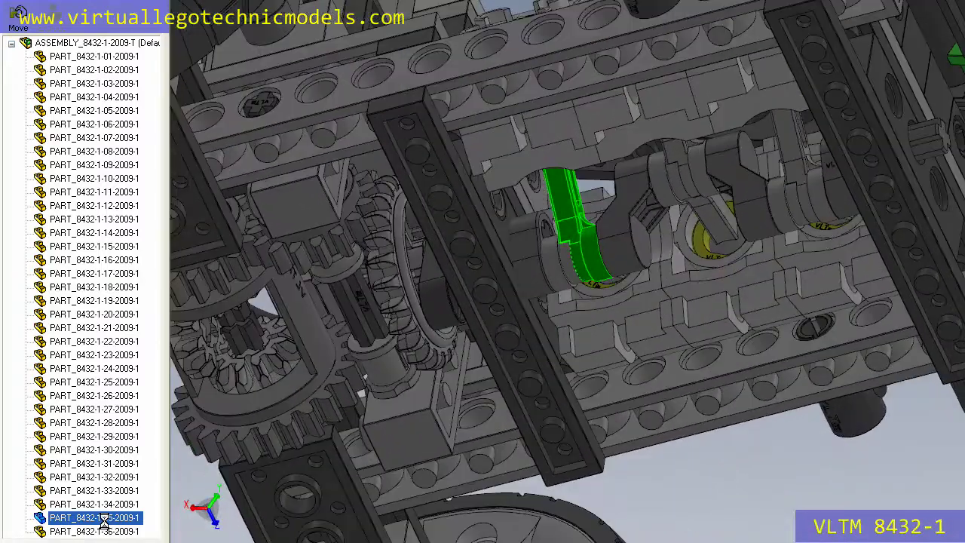
{"action": "left_click", "coordinate": [118, 532]}
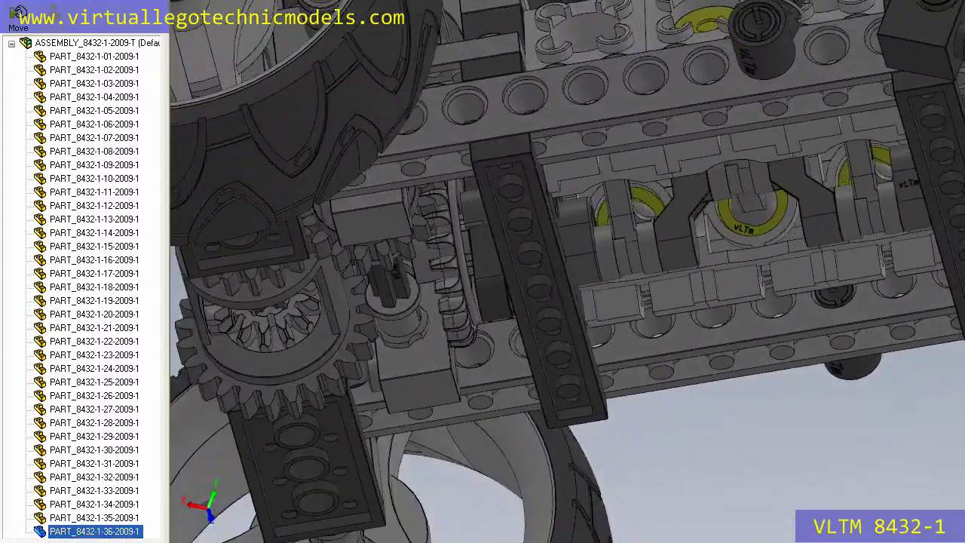